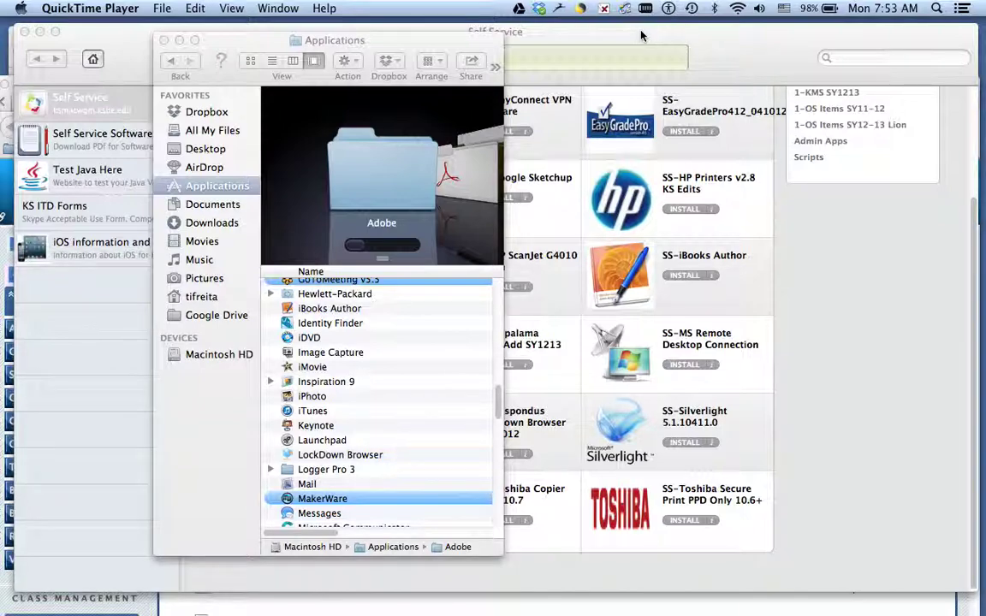
Step: Close the Applications folder window and look through the featured software in Self Service, including SS-Respondus Lockdown Browser Oct 2012
{"action": "left_click", "coordinate": [419, 43]}
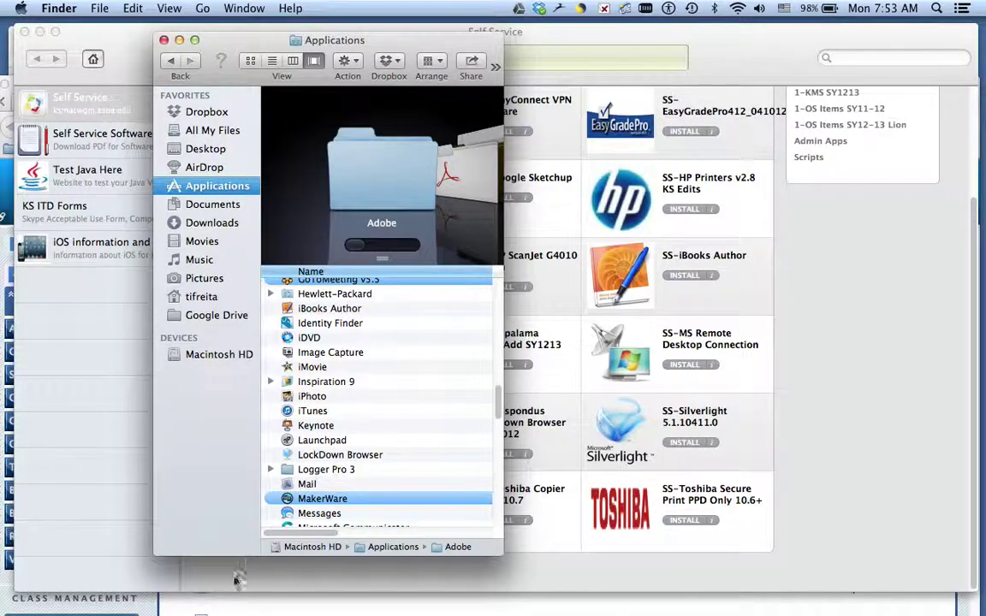
{"action": "mouse_move", "coordinate": [198, 608]}
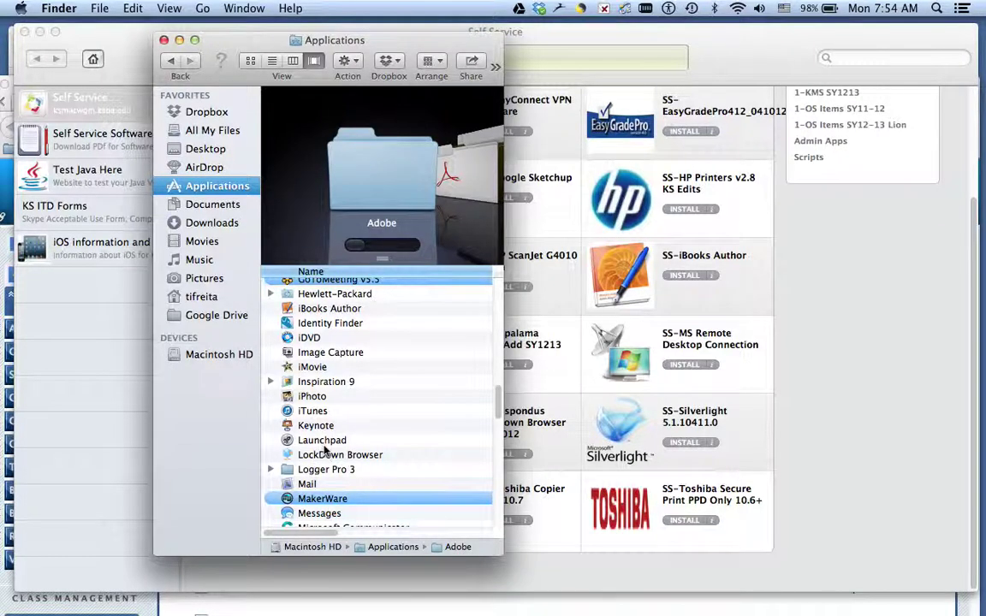
{"action": "left_click", "coordinate": [163, 40]}
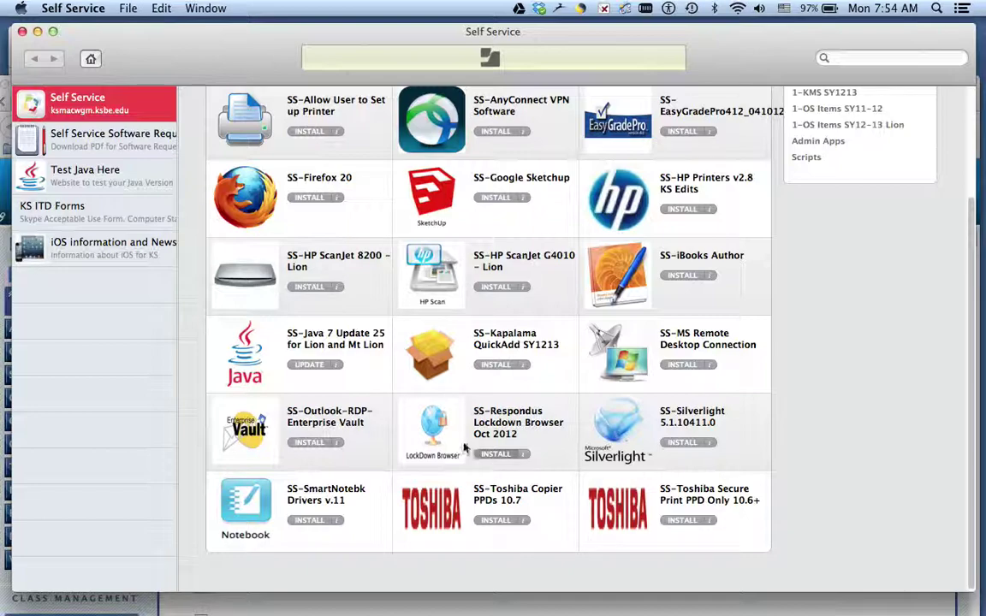
{"action": "scroll", "coordinate": [463, 448], "scroll_direction": "up", "scroll_amount": 2}
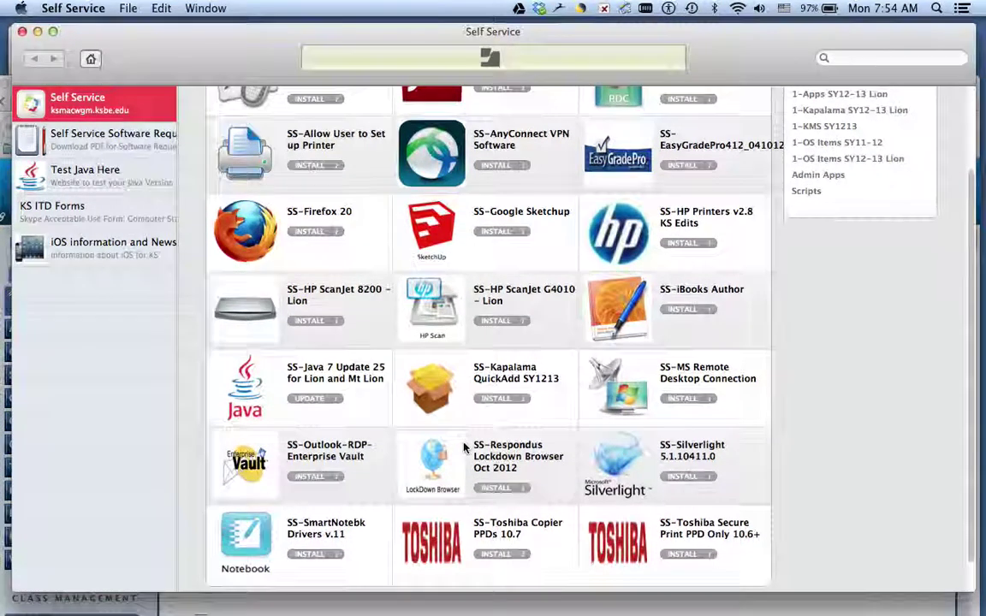
{"action": "scroll", "coordinate": [463, 448], "scroll_direction": "up", "scroll_amount": 1}
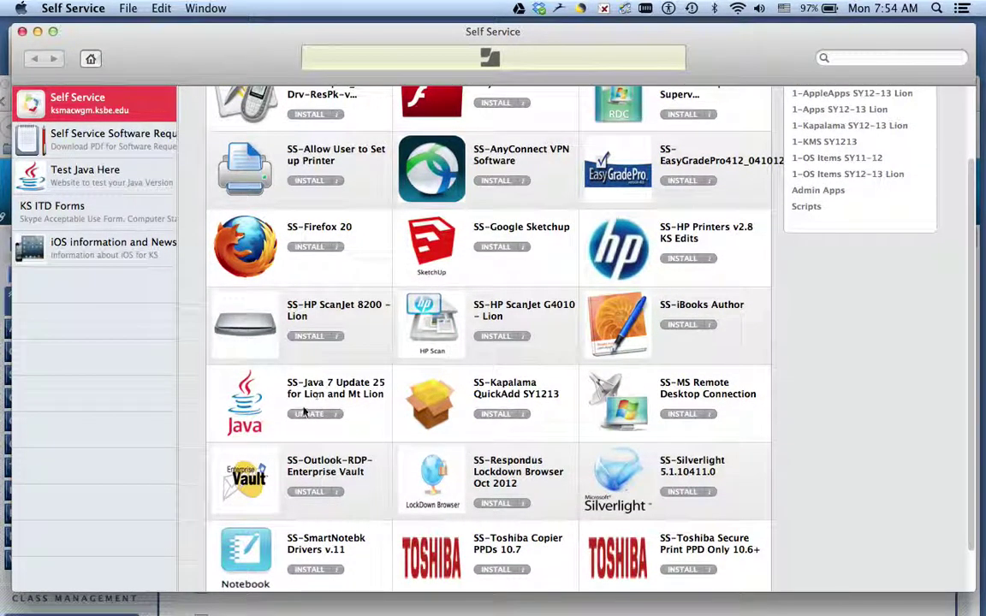
{"action": "scroll", "coordinate": [441, 201], "scroll_direction": "up", "scroll_amount": 5}
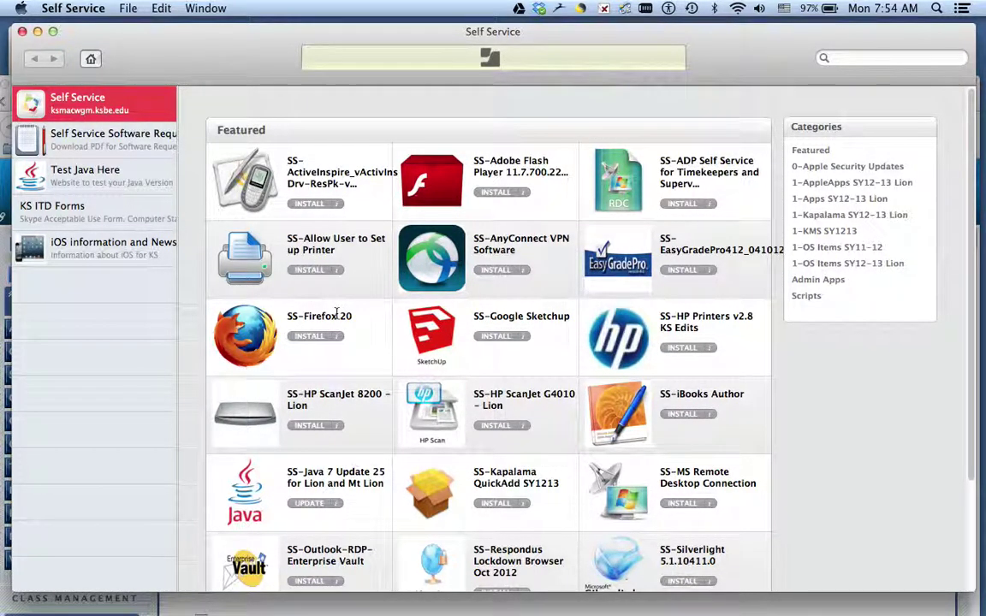
Step: Close Self Service and move the Firefox window with Blackboard up to the upper edge of the screen
{"action": "left_click", "coordinate": [23, 33]}
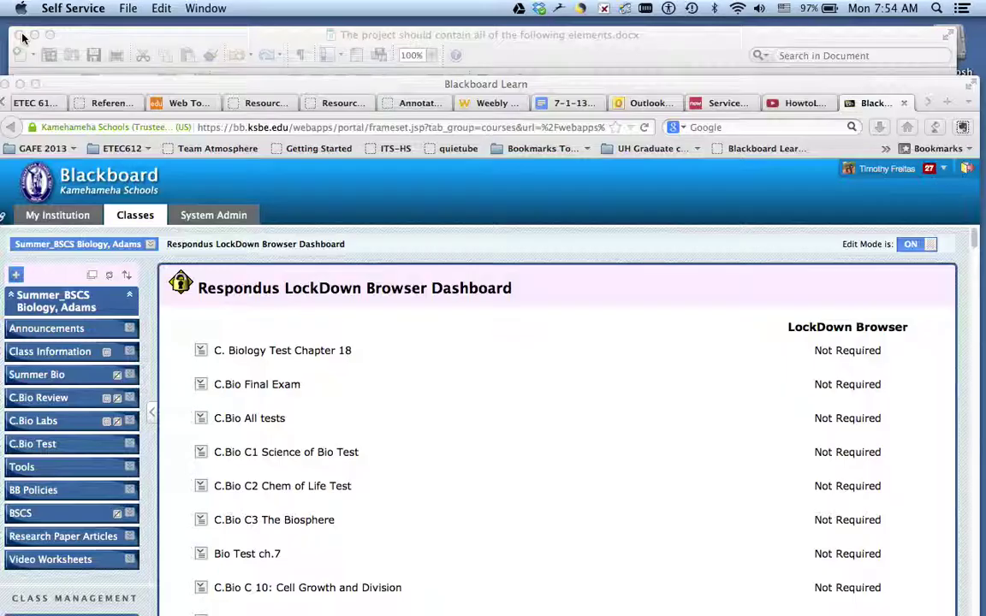
{"action": "left_click_drag", "start_coordinate": [132, 82], "coordinate": [135, 10]}
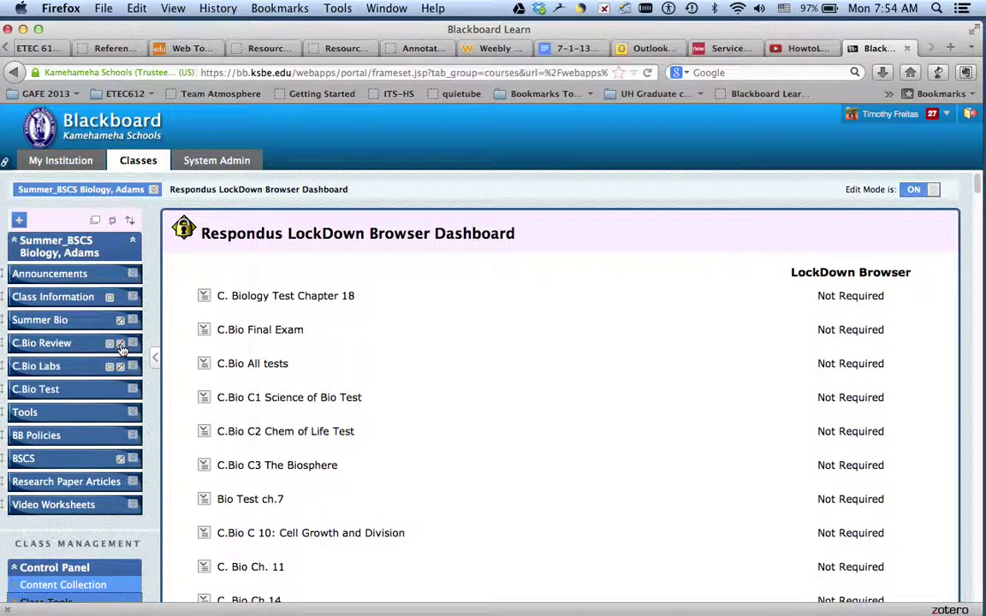
Step: Look up the Respondus LockDown Browser entry among the Class Tools of the control panel, and collapse the list again
{"action": "scroll", "coordinate": [102, 360], "scroll_direction": "down", "scroll_amount": 3}
{"action": "scroll", "coordinate": [96, 370], "scroll_direction": "down", "scroll_amount": 5}
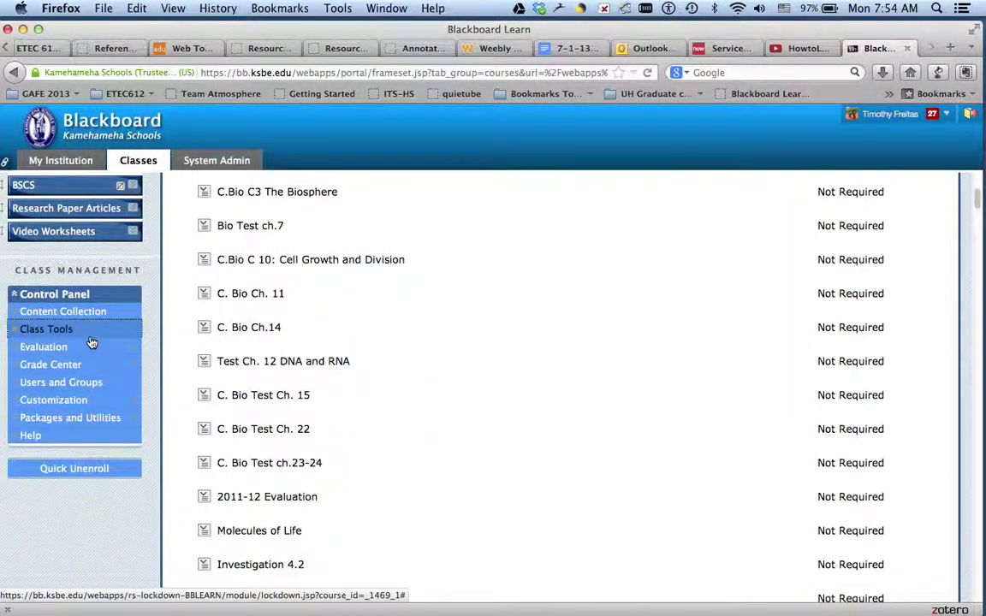
{"action": "left_click", "coordinate": [23, 333]}
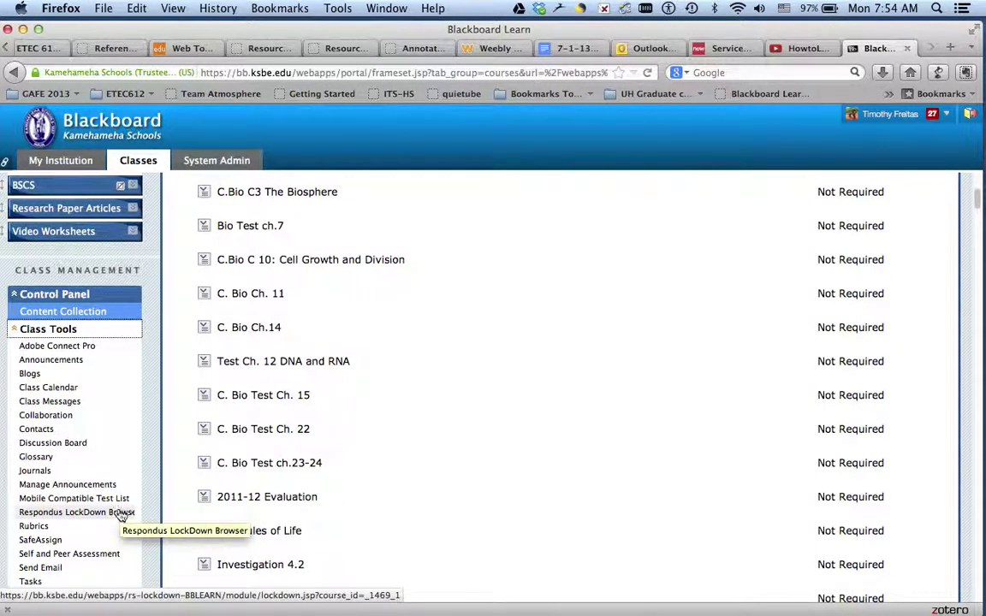
{"action": "left_click", "coordinate": [31, 333]}
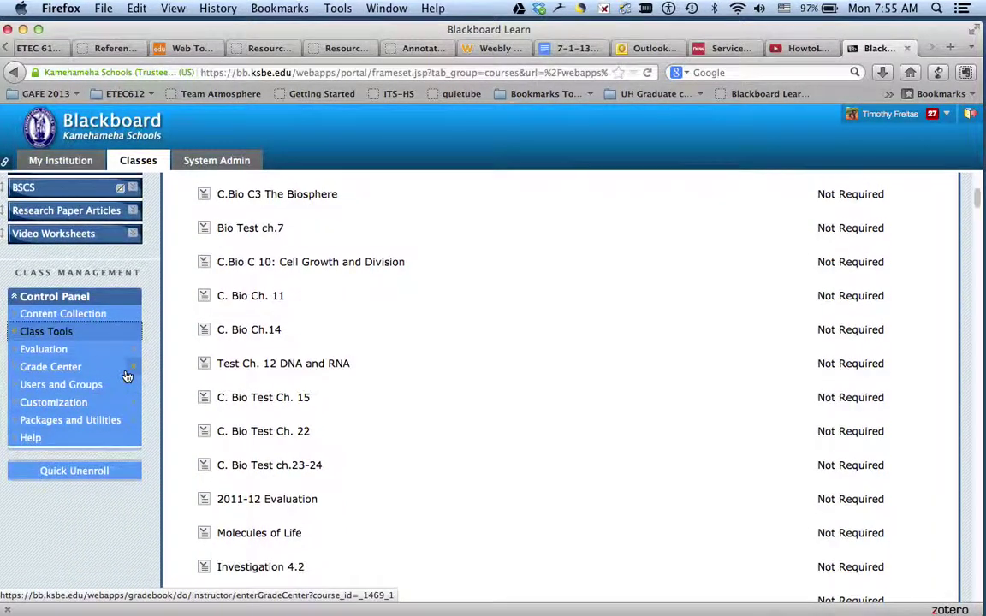
Step: Open the C.Bio Test content area of the biology class
{"action": "scroll", "coordinate": [127, 377], "scroll_direction": "down", "scroll_amount": 1}
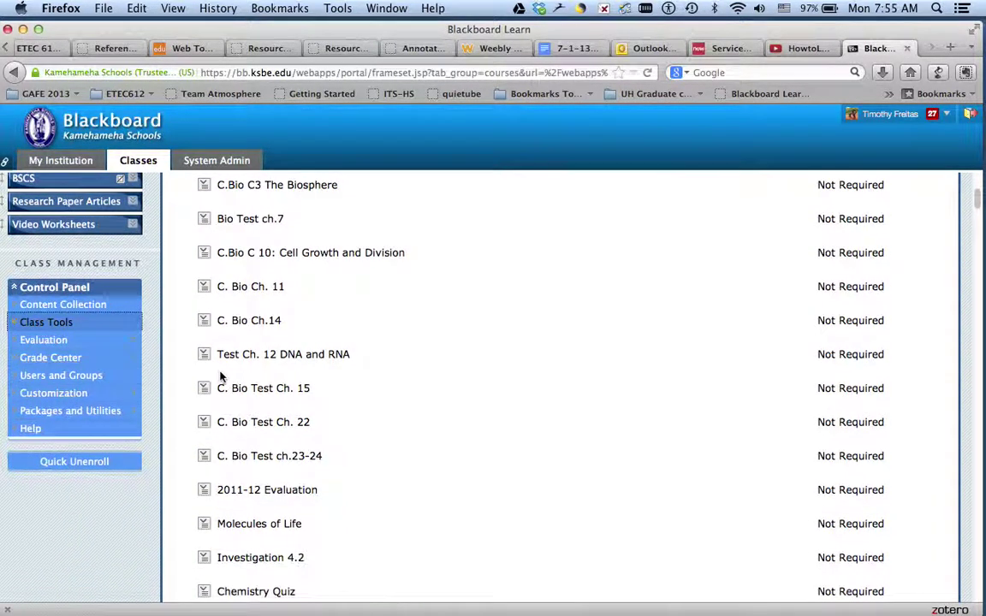
{"action": "scroll", "coordinate": [220, 377], "scroll_direction": "up", "scroll_amount": 5}
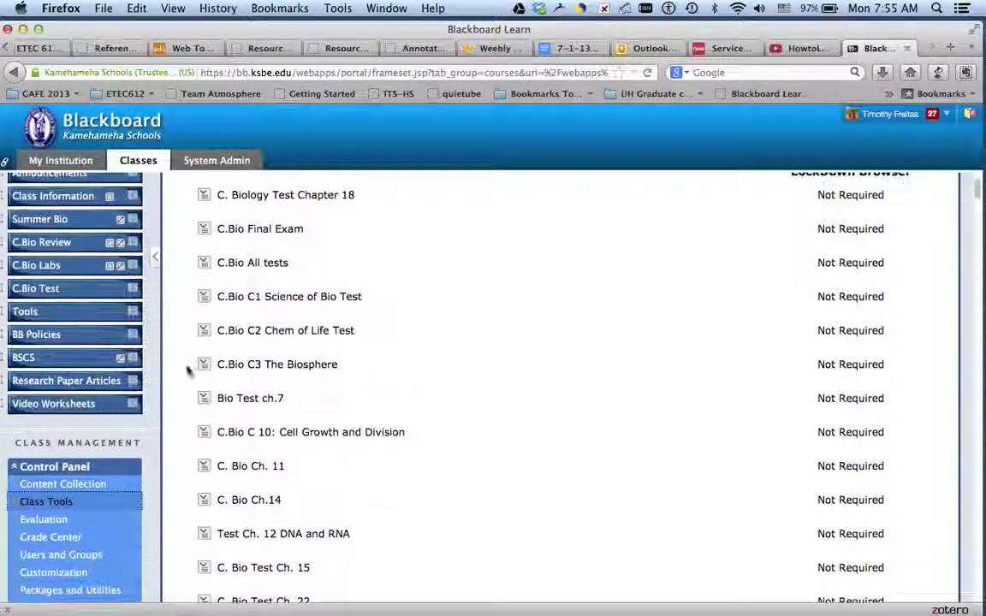
{"action": "left_click", "coordinate": [132, 288]}
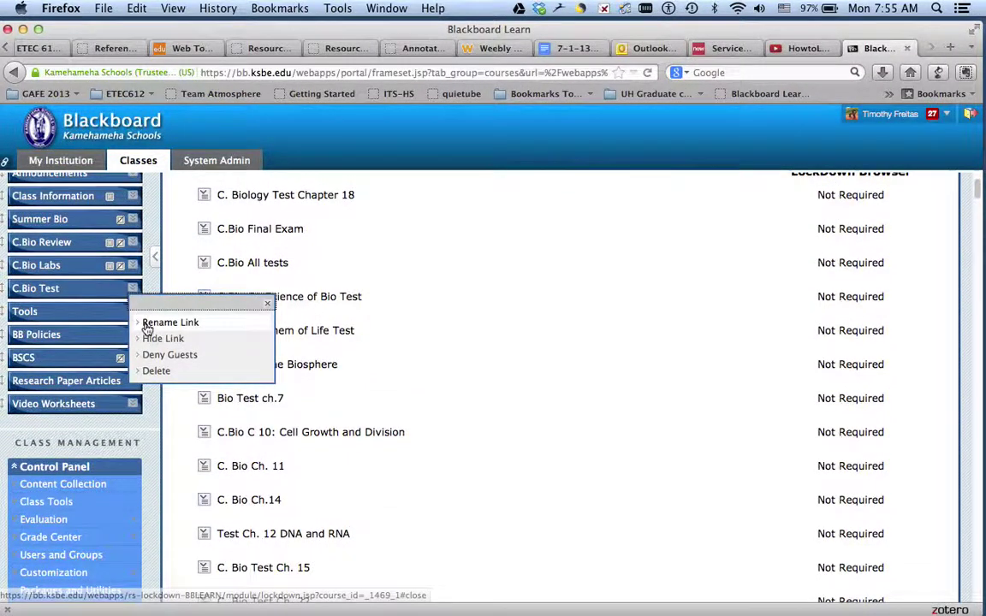
{"action": "left_click", "coordinate": [103, 289]}
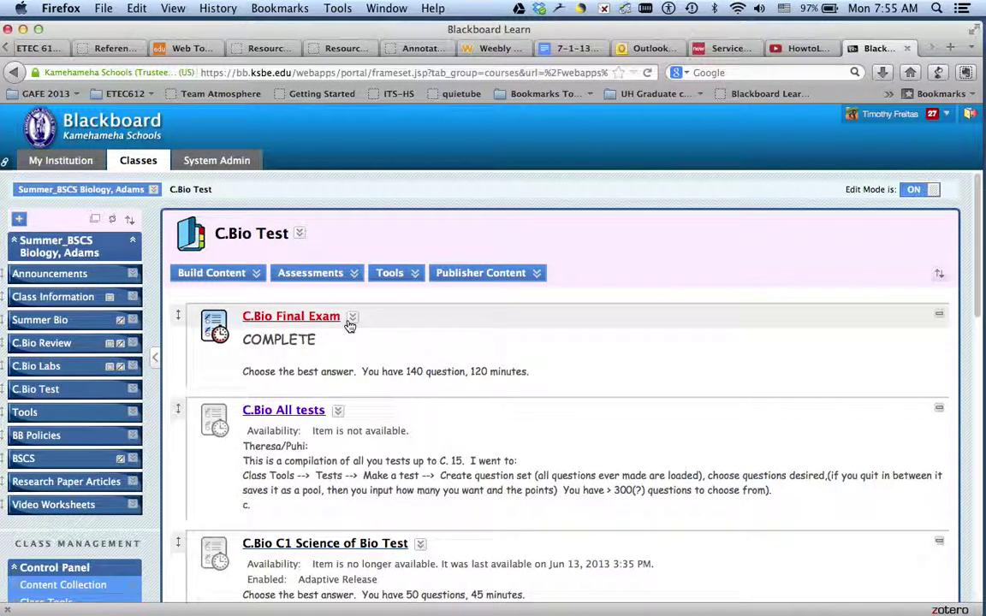
Step: Open the test options of C.Bio Final Exam and examine the availability, timer, display date and password settings
{"action": "left_click", "coordinate": [351, 317]}
{"action": "left_click", "coordinate": [384, 368]}
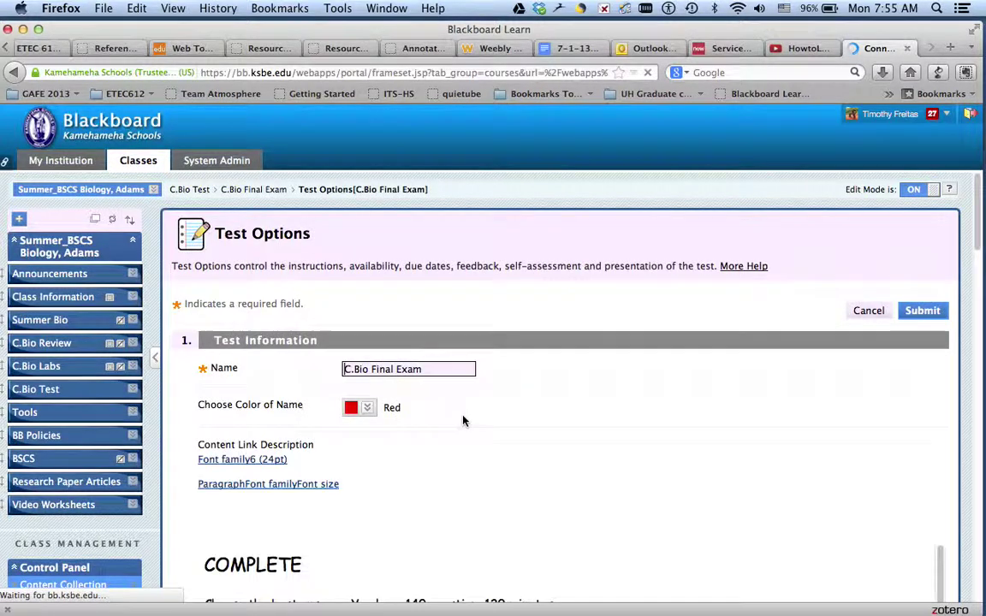
{"action": "scroll", "coordinate": [464, 422], "scroll_direction": "down", "scroll_amount": 5}
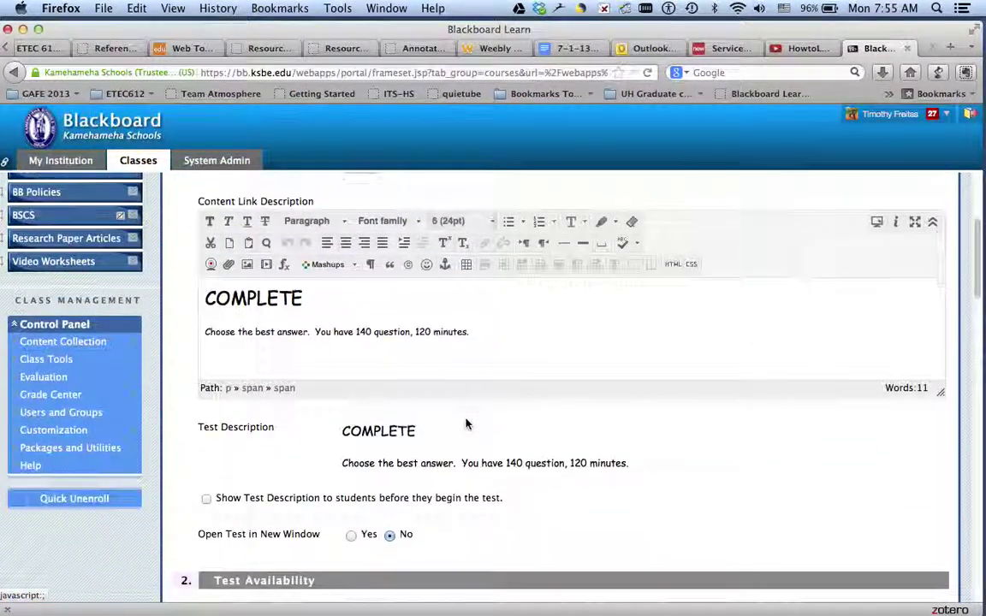
{"action": "scroll", "coordinate": [467, 423], "scroll_direction": "down", "scroll_amount": 10}
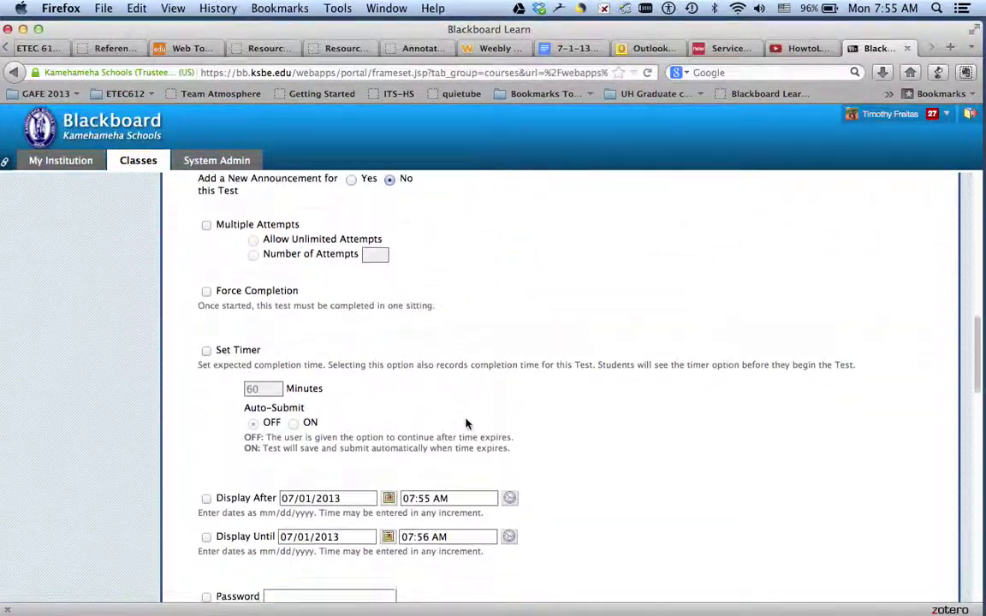
{"action": "scroll", "coordinate": [467, 420], "scroll_direction": "down", "scroll_amount": 4}
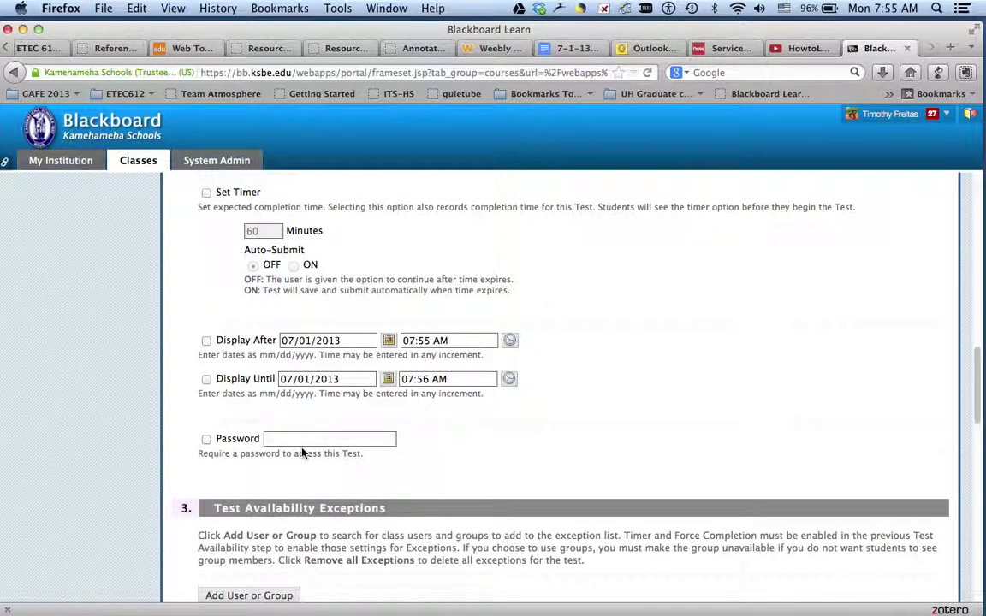
{"action": "scroll", "coordinate": [302, 454], "scroll_direction": "up", "scroll_amount": 5}
{"action": "scroll", "coordinate": [291, 456], "scroll_direction": "up", "scroll_amount": 10}
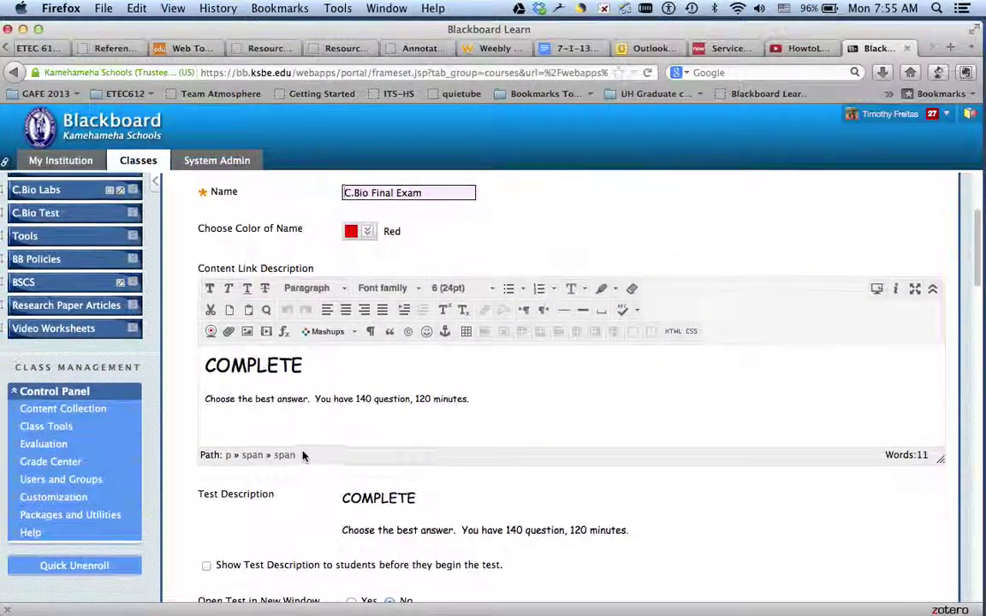
Step: Expand the Class Tools and open the Respondus LockDown Browser dashboard
{"action": "left_click", "coordinate": [57, 426]}
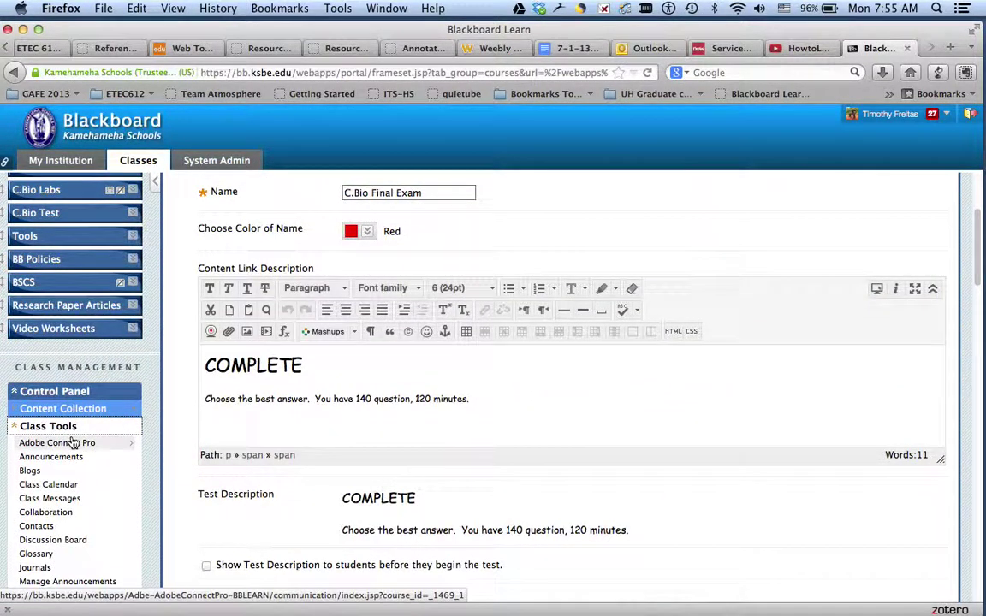
{"action": "scroll", "coordinate": [76, 511], "scroll_direction": "down", "scroll_amount": 1}
{"action": "scroll", "coordinate": [77, 512], "scroll_direction": "up", "scroll_amount": 3}
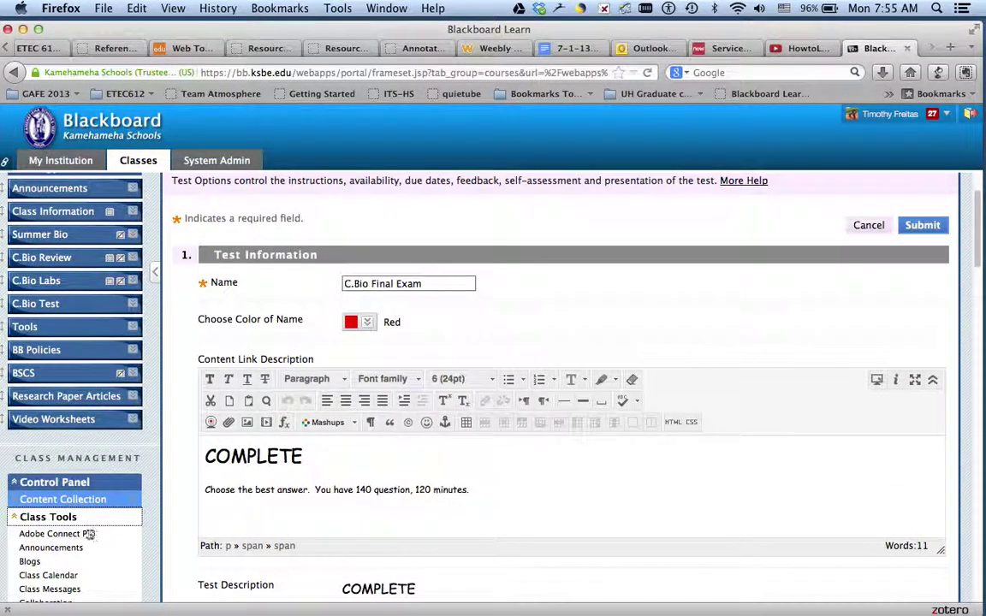
{"action": "scroll", "coordinate": [88, 539], "scroll_direction": "down", "scroll_amount": 3}
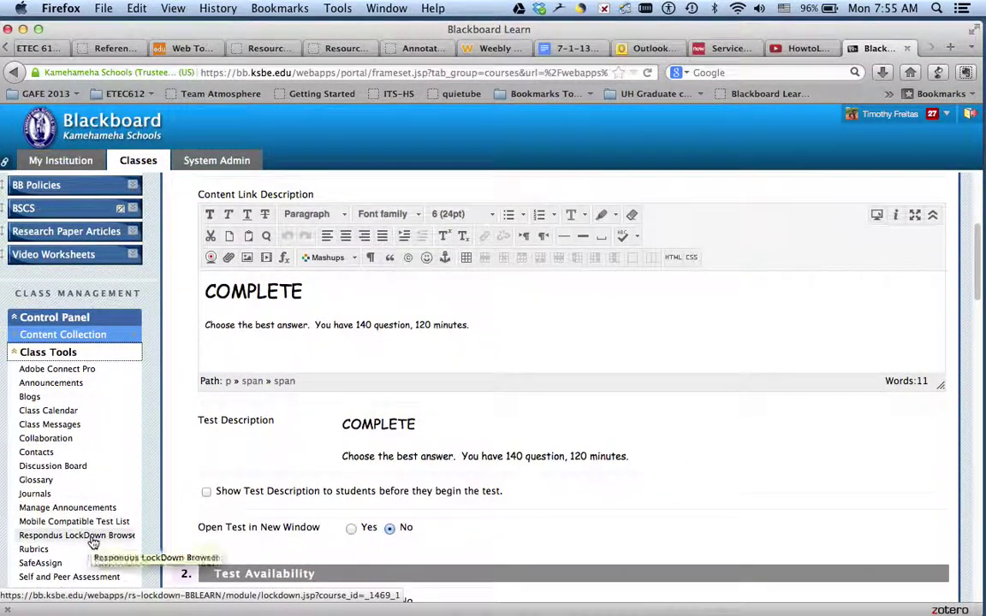
{"action": "left_click", "coordinate": [92, 537]}
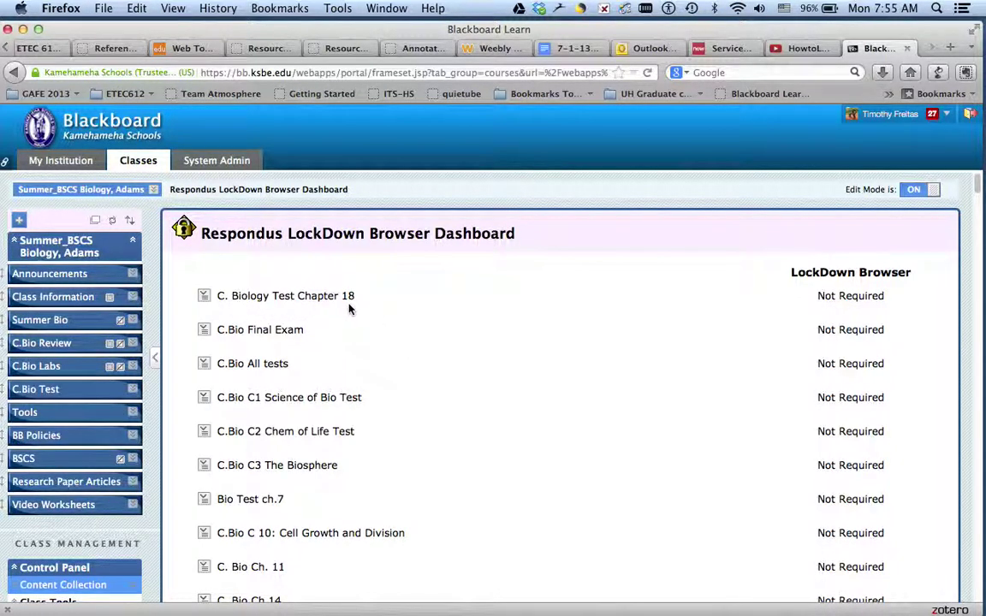
Step: Require Respondus LockDown Browser for C. Biology Test Chapter 18, leave both optional passwords empty, and save the settings
{"action": "left_click", "coordinate": [204, 296]}
{"action": "left_click", "coordinate": [214, 326]}
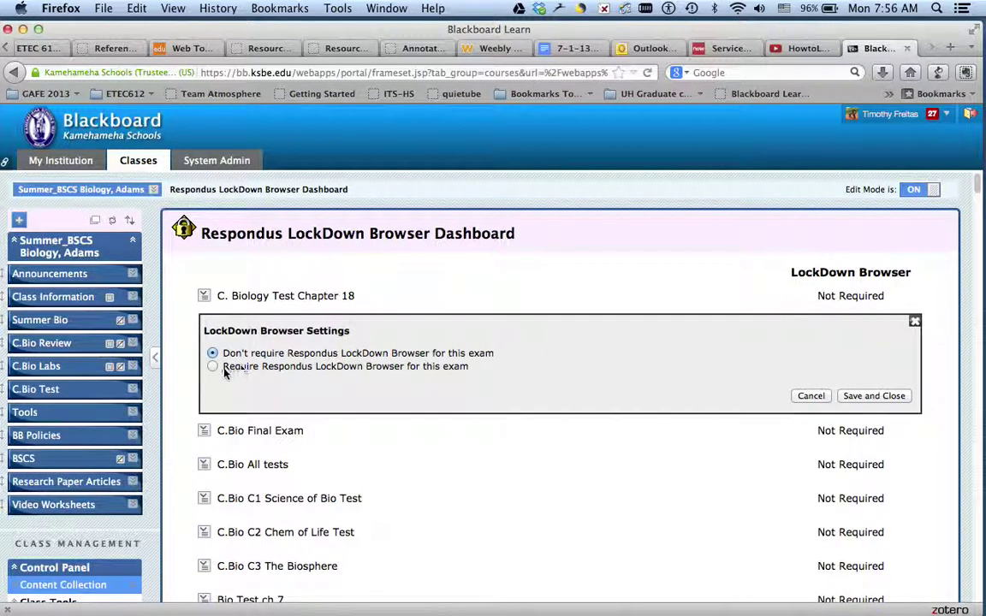
{"action": "left_click", "coordinate": [214, 368]}
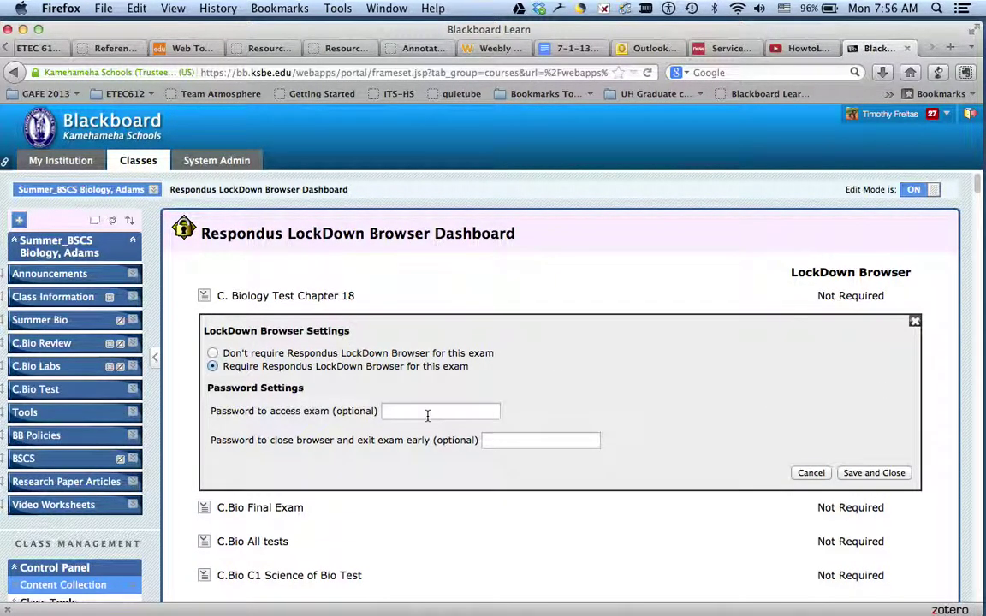
{"action": "left_click", "coordinate": [427, 412]}
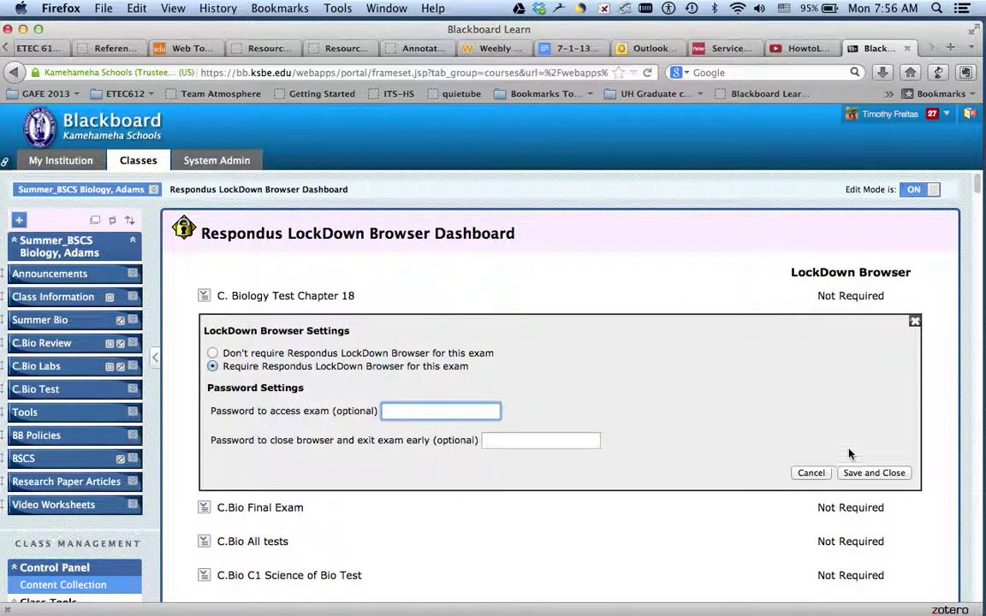
{"action": "left_click", "coordinate": [882, 476]}
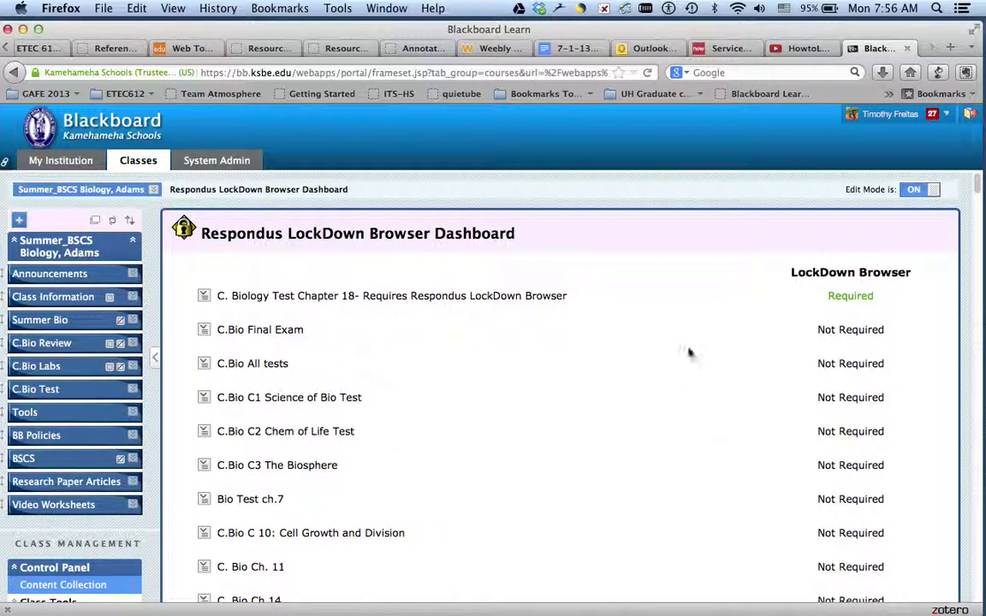
Step: Change the C. Biology Test Chapter 18 settings back to not requiring Respondus LockDown Browser
{"action": "left_click", "coordinate": [205, 296]}
{"action": "left_click", "coordinate": [219, 322]}
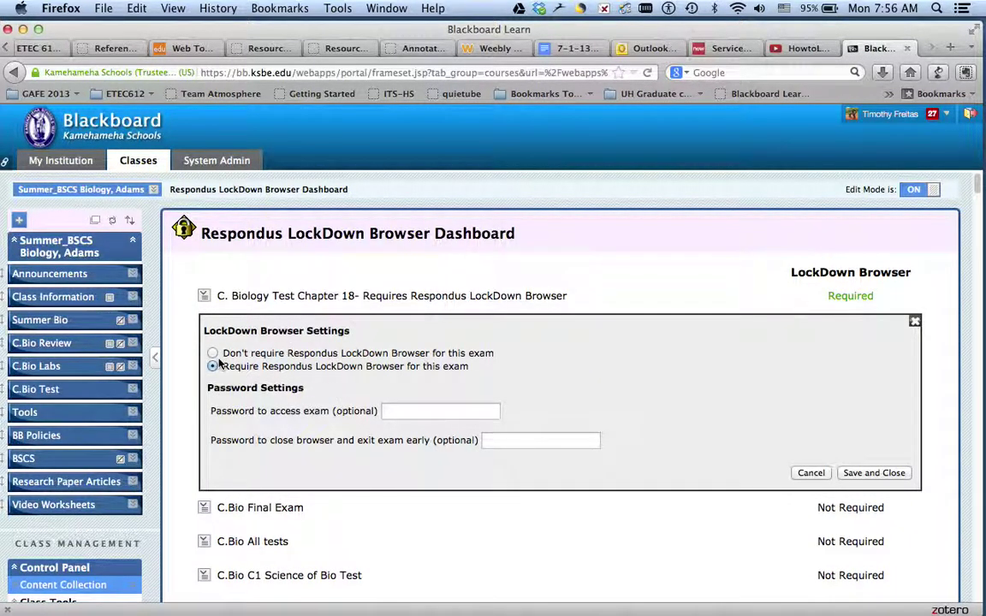
{"action": "left_click", "coordinate": [212, 353]}
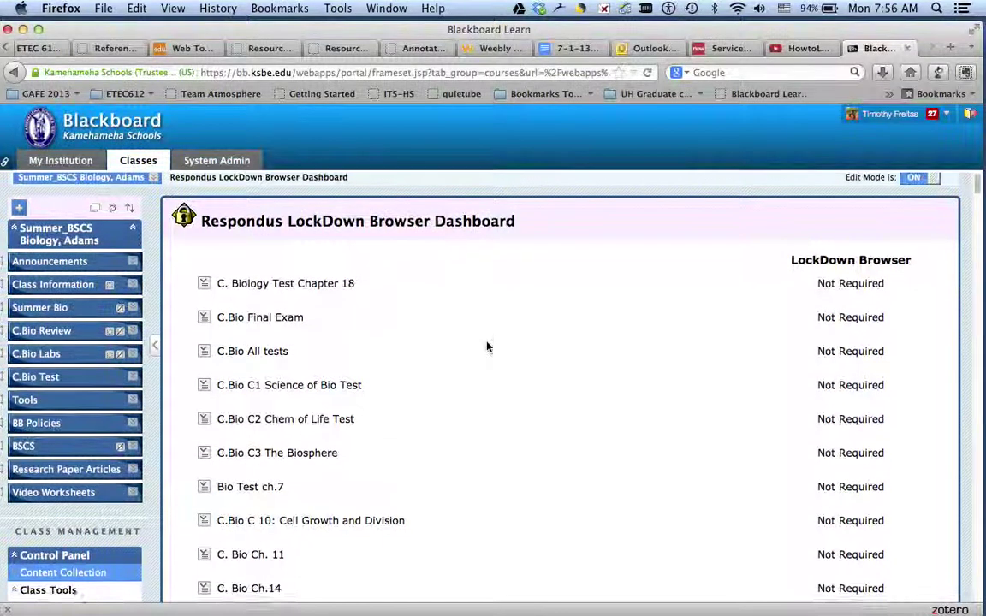
Step: Review the dashboard's exam list and the Class Tools, and reopen the Respondus LockDown Browser dashboard
{"action": "scroll", "coordinate": [487, 347], "scroll_direction": "down", "scroll_amount": 2}
{"action": "scroll", "coordinate": [487, 347], "scroll_direction": "down", "scroll_amount": 2}
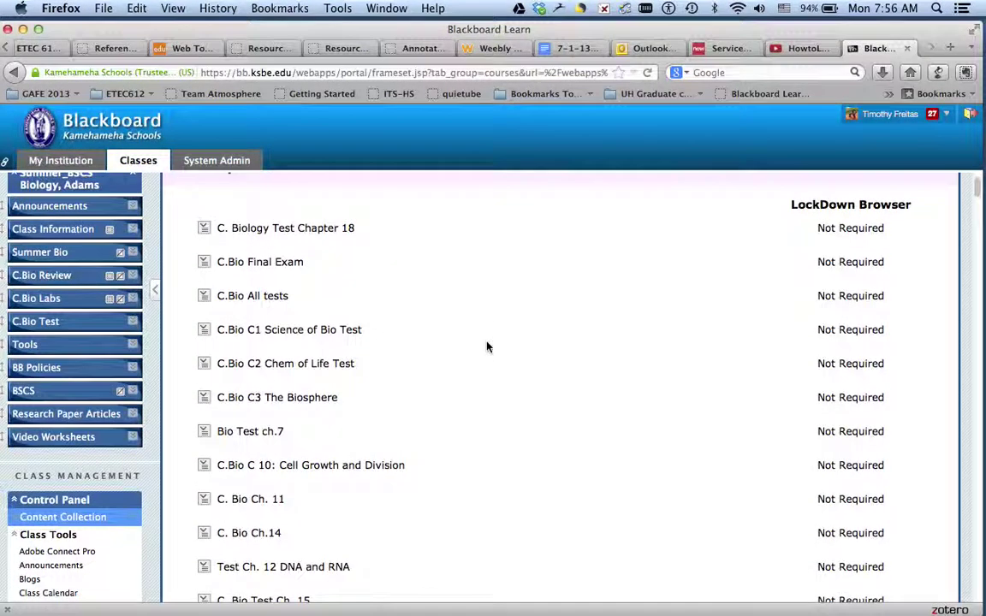
{"action": "scroll", "coordinate": [487, 347], "scroll_direction": "down", "scroll_amount": 8}
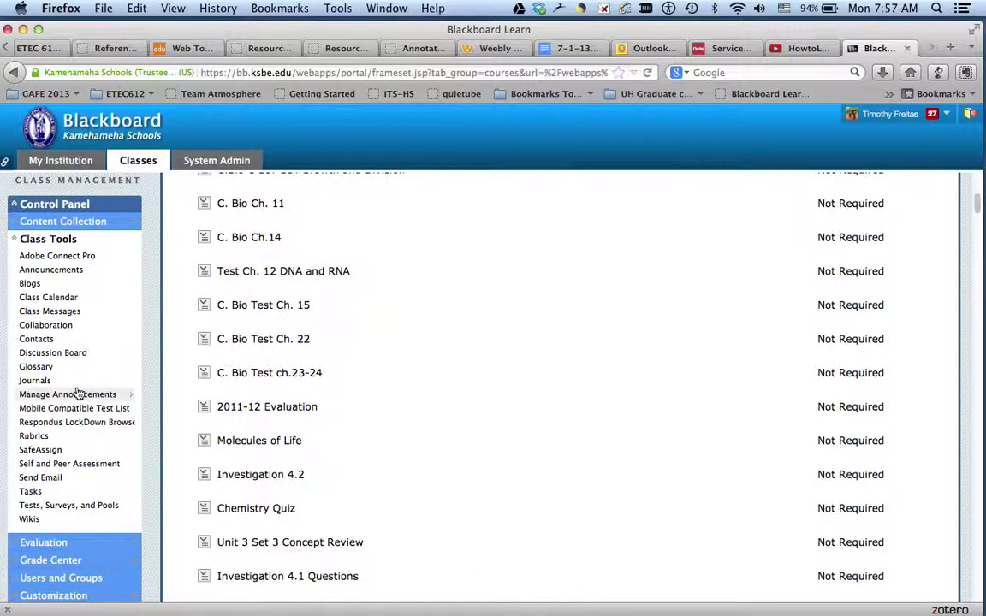
{"action": "scroll", "coordinate": [78, 394], "scroll_direction": "up", "scroll_amount": 5}
{"action": "scroll", "coordinate": [79, 394], "scroll_direction": "up", "scroll_amount": 2}
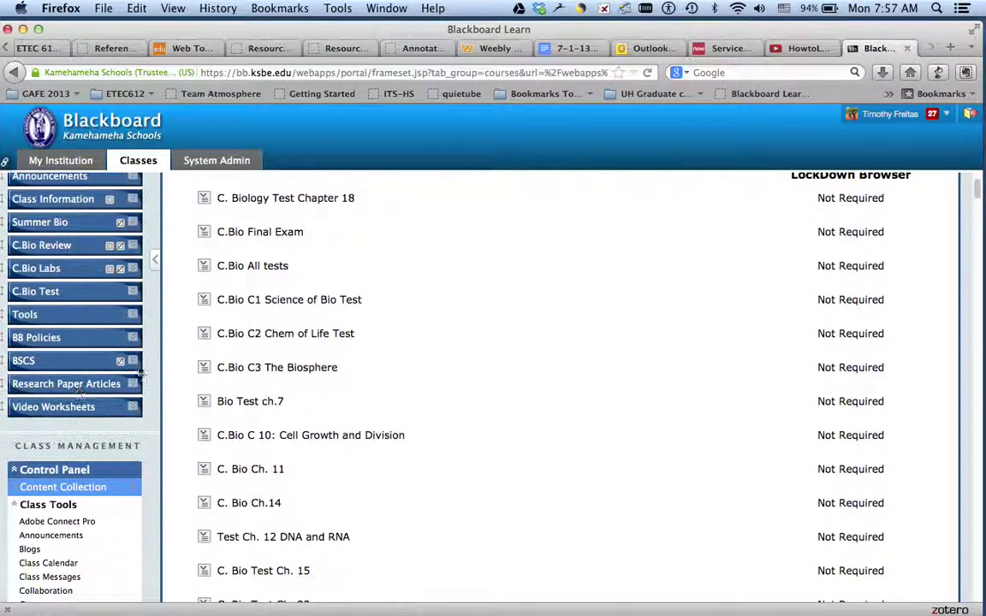
{"action": "scroll", "coordinate": [156, 369], "scroll_direction": "up", "scroll_amount": 3}
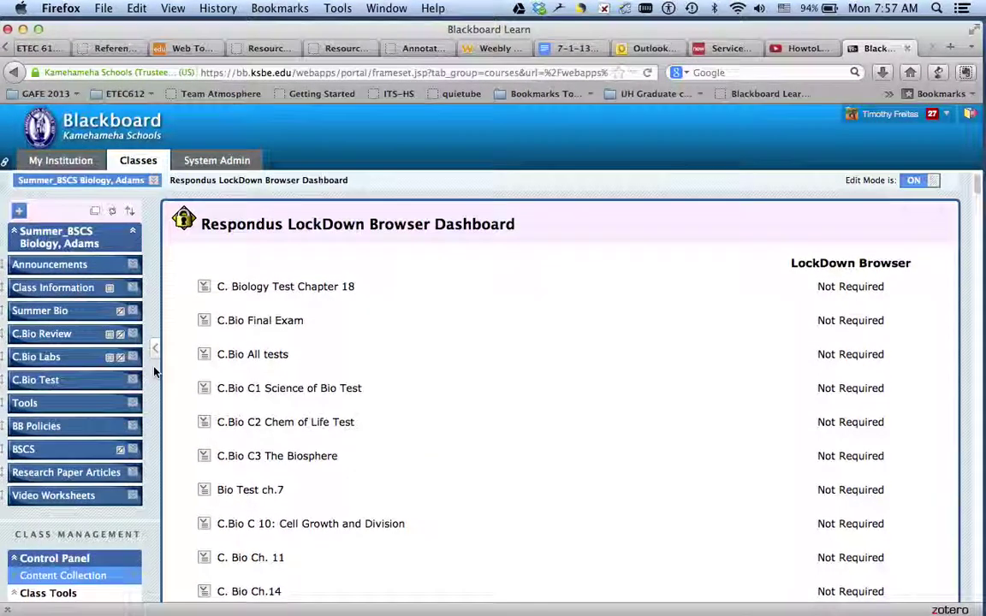
{"action": "scroll", "coordinate": [155, 371], "scroll_direction": "down", "scroll_amount": 5}
{"action": "scroll", "coordinate": [154, 369], "scroll_direction": "down", "scroll_amount": 4}
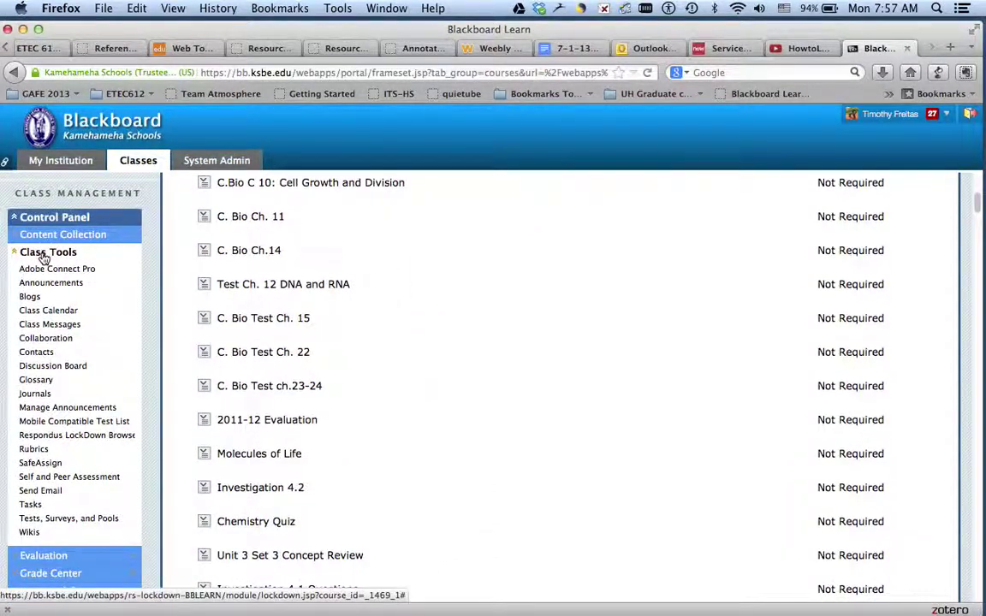
{"action": "left_click", "coordinate": [77, 435]}
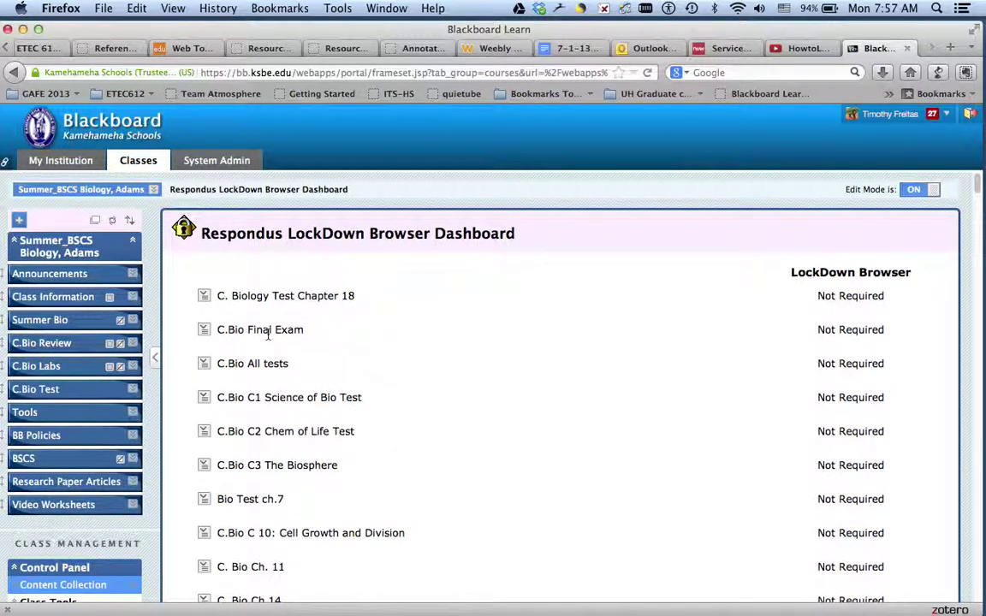
Step: Open the options for C.Bio Final Exam in the LockDown Browser dashboard
{"action": "left_click", "coordinate": [206, 332]}
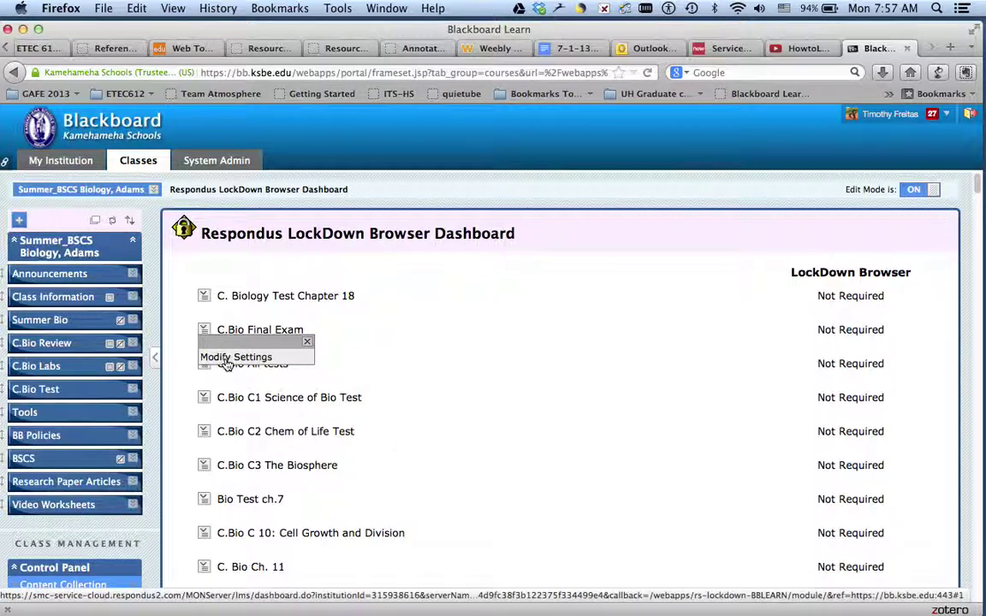